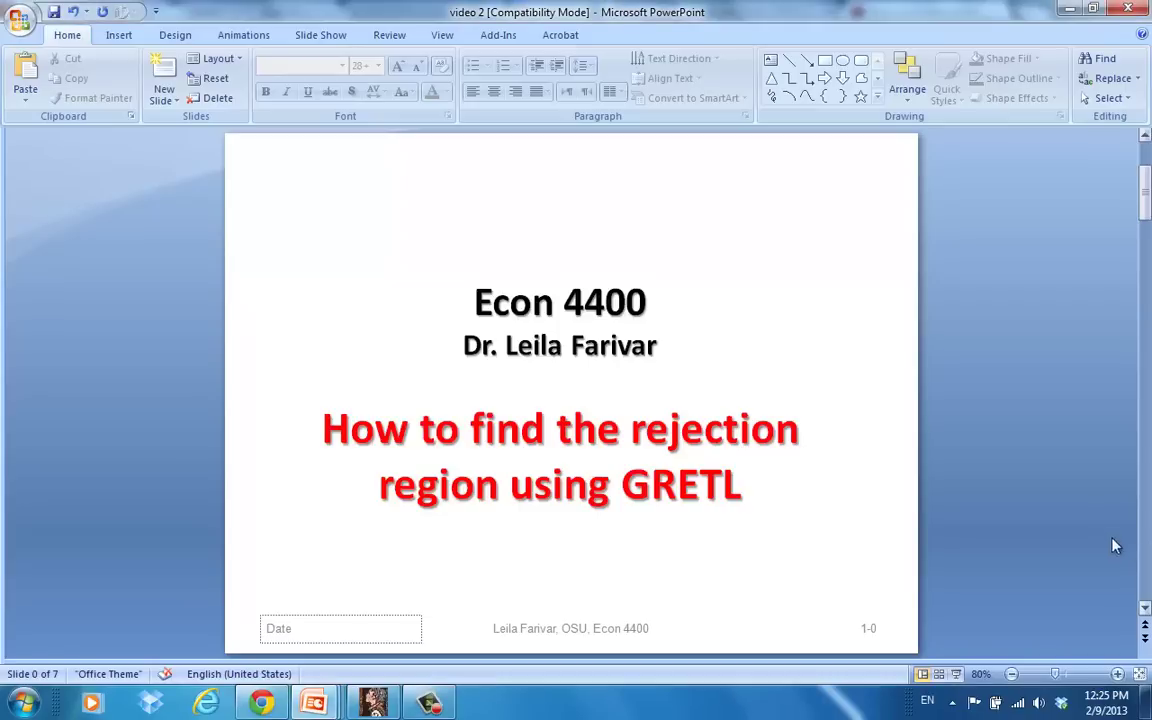
Scroll through the first slides and dismiss the Windows colour-scheme prompt
{"action": "scroll", "coordinate": [1150, 550], "scroll_direction": "down", "scroll_amount": 5}
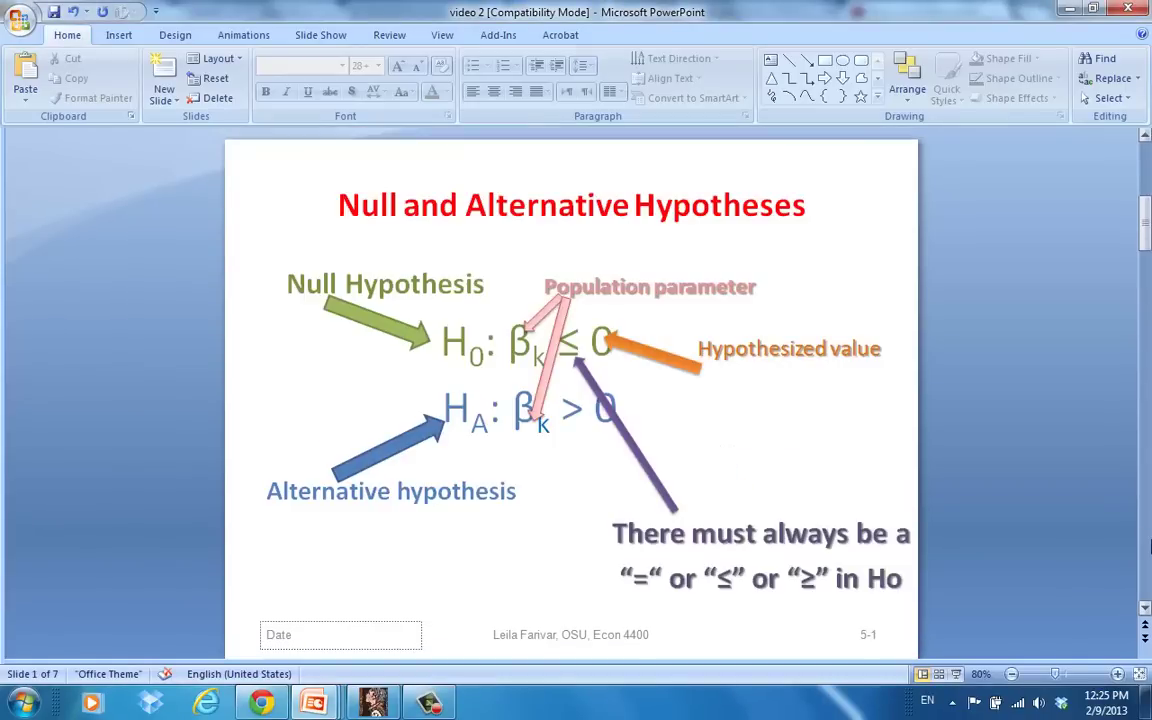
{"action": "scroll", "coordinate": [1150, 548], "scroll_direction": "down", "scroll_amount": 4}
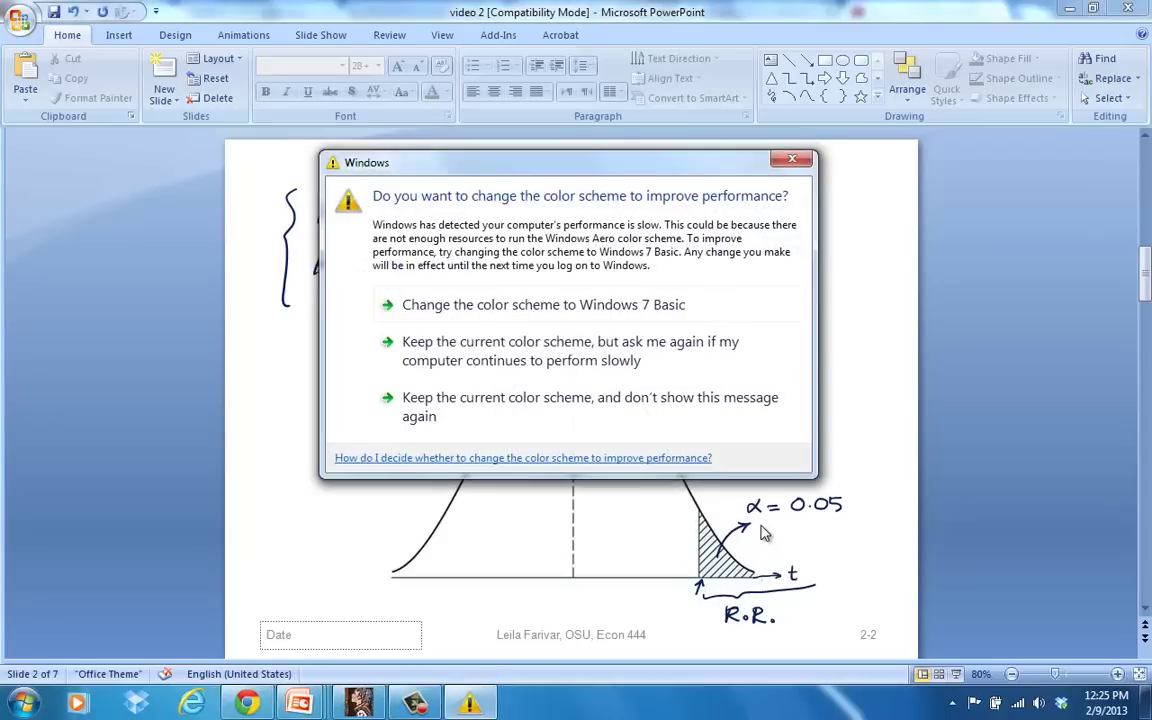
{"action": "left_click", "coordinate": [792, 159]}
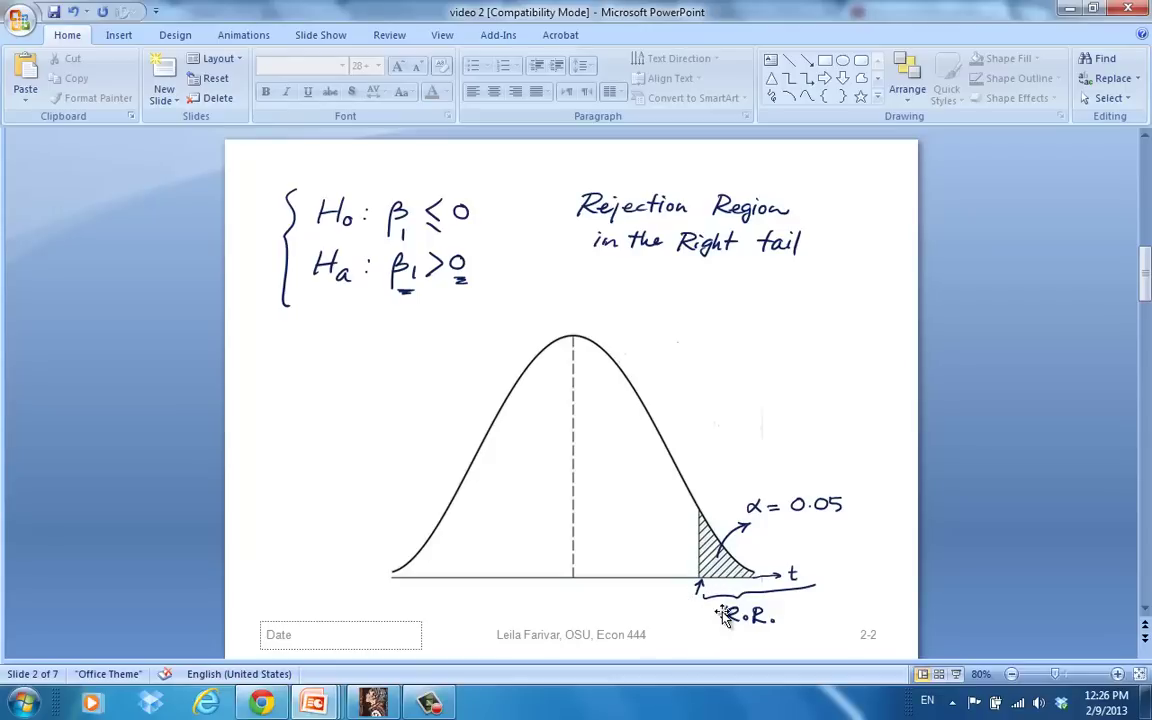
Advance to slide 4, showing the two-tailed rejection region with 0.025 per tail
{"action": "scroll", "coordinate": [726, 618], "scroll_direction": "down", "scroll_amount": 1}
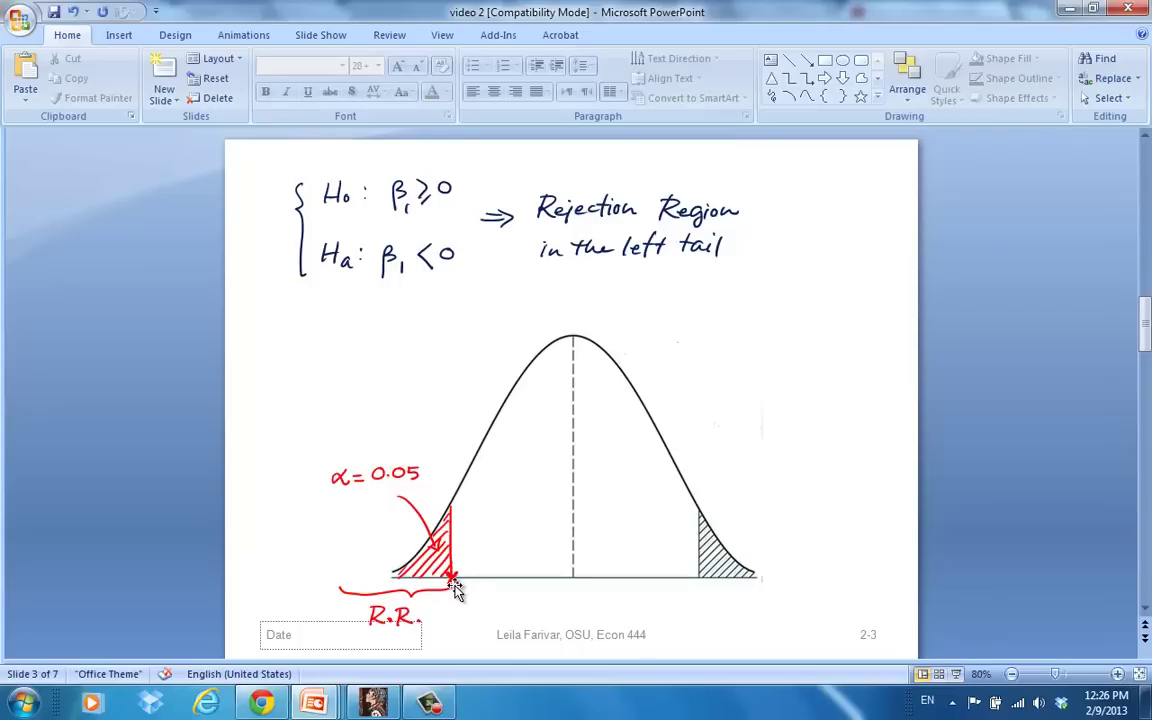
{"action": "scroll", "coordinate": [455, 588], "scroll_direction": "down", "scroll_amount": 1}
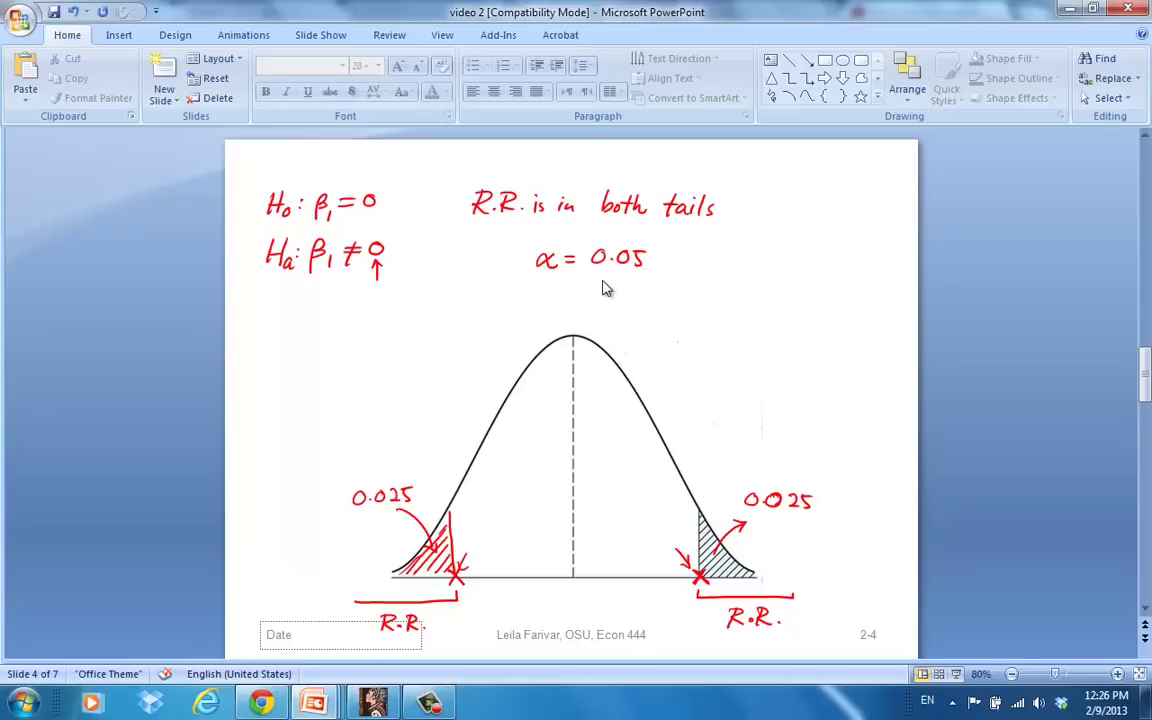
Move on to the Critical Value slide, dismiss the colour-scheme prompt, and bring gretl forward
{"action": "scroll", "coordinate": [603, 288], "scroll_direction": "down", "scroll_amount": 1}
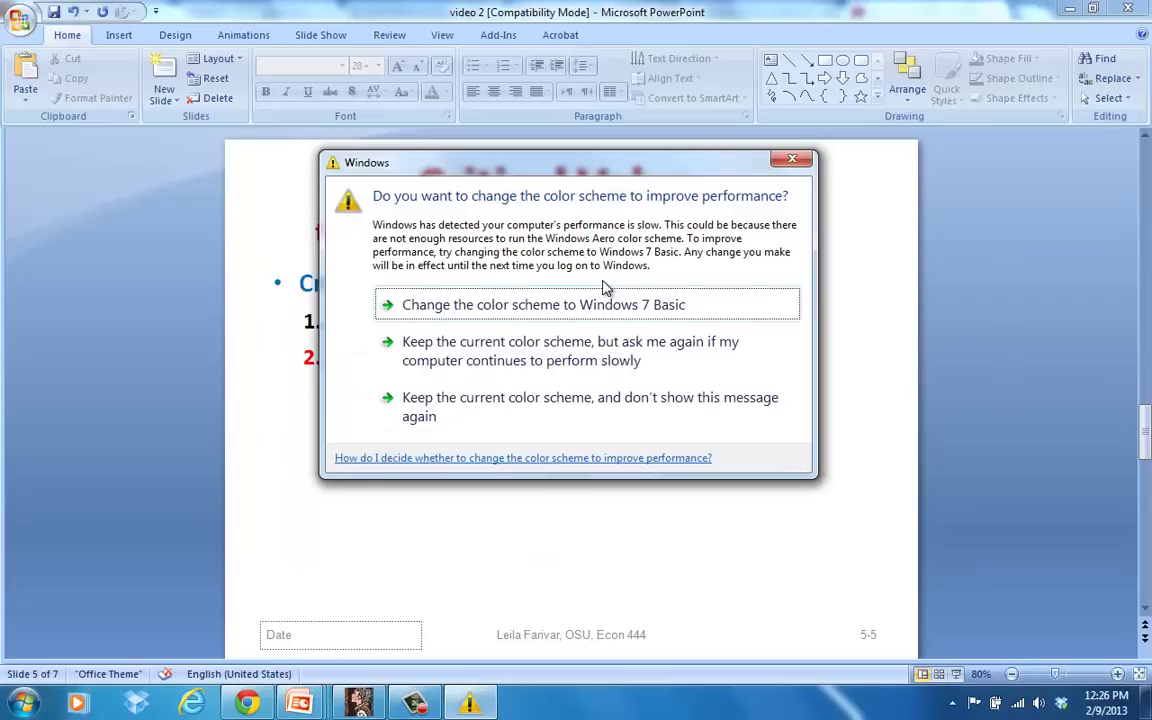
{"action": "left_click", "coordinate": [806, 162]}
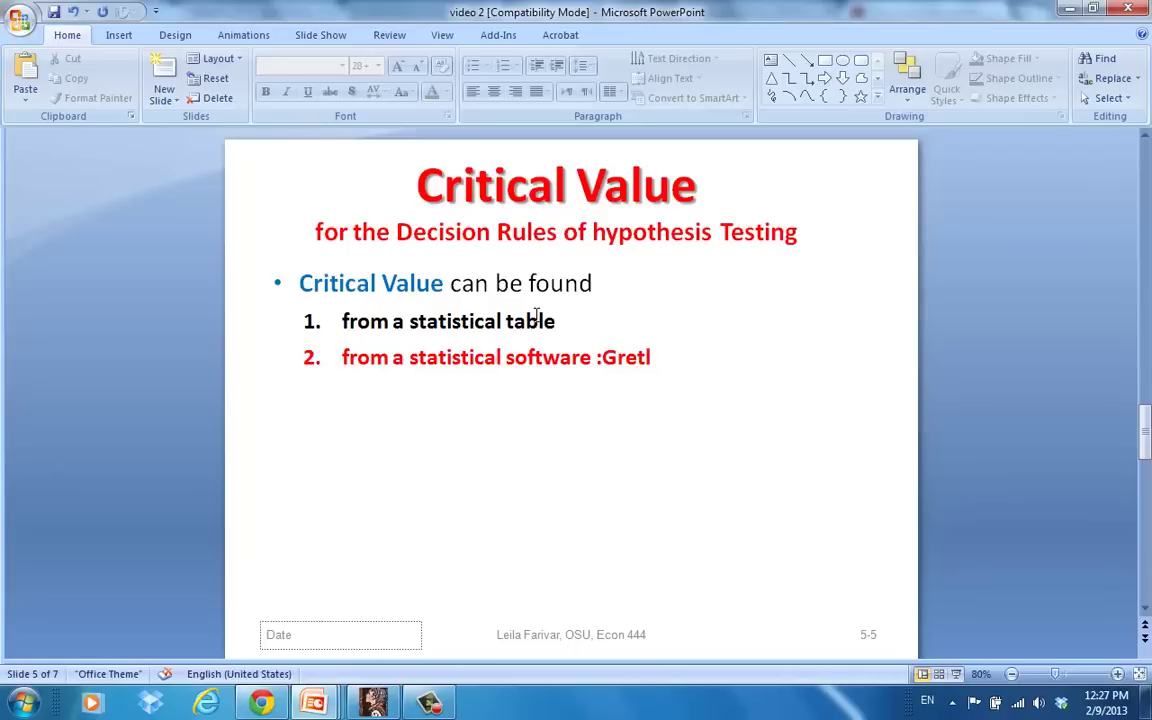
{"action": "left_click", "coordinate": [372, 703]}
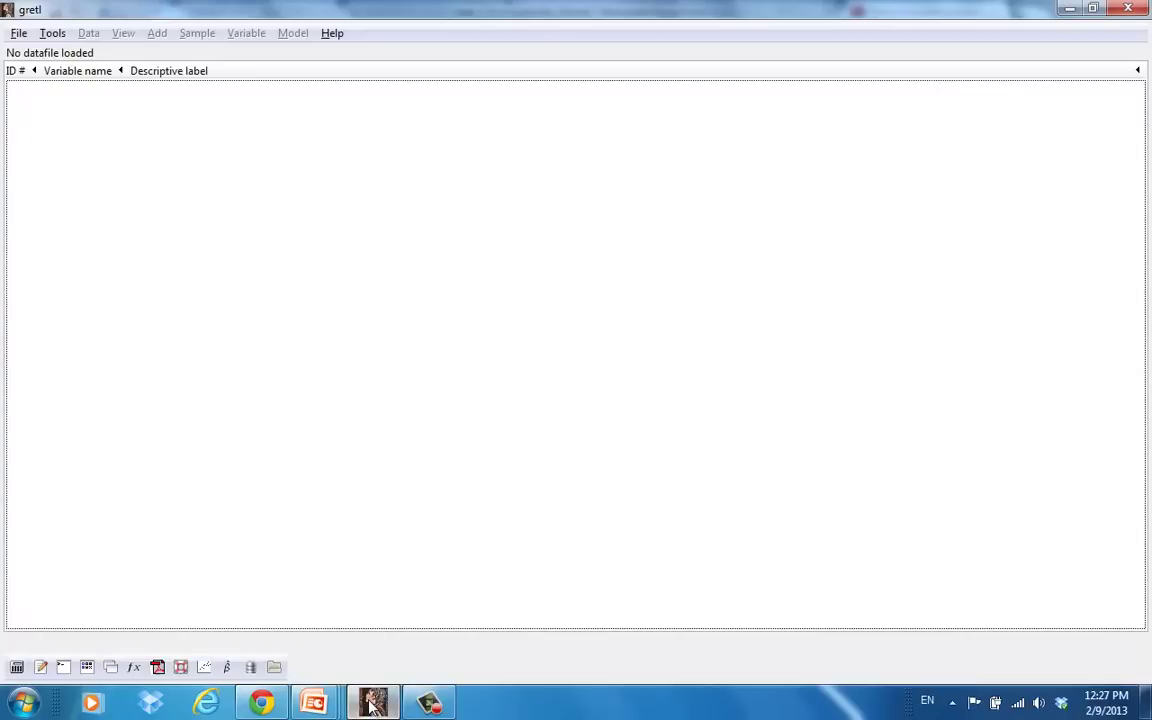
Open gretl's Tools menu
{"action": "left_click", "coordinate": [53, 36]}
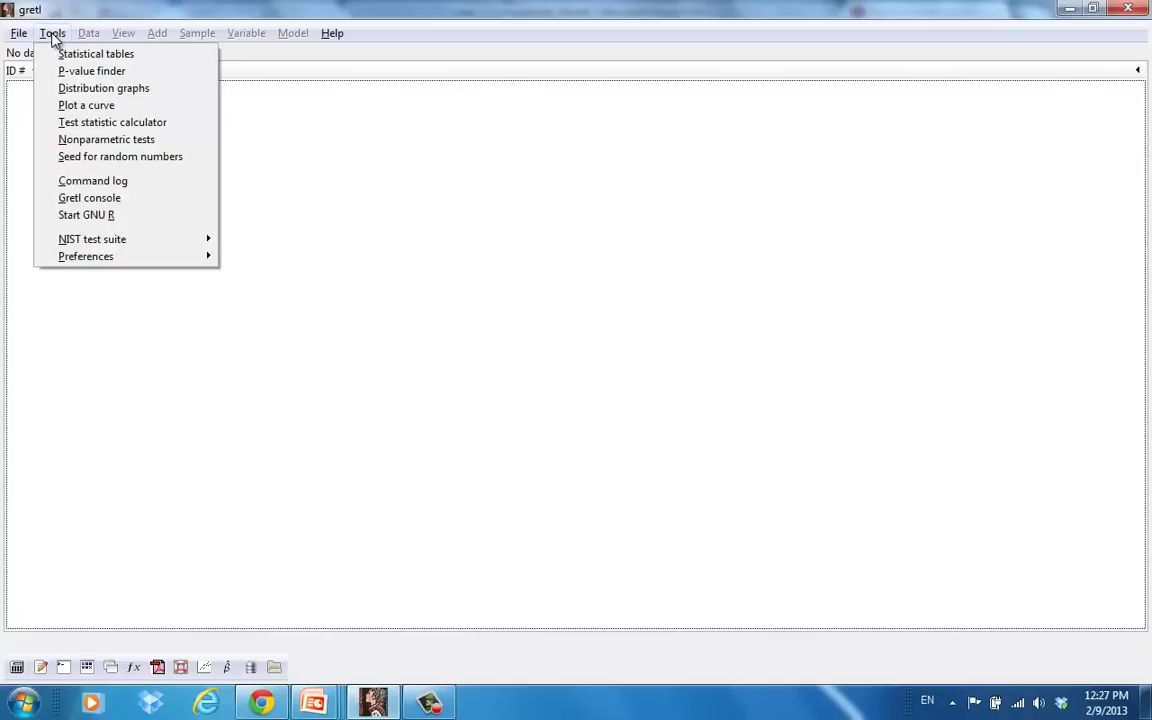
Open Statistical tables and move the critical values dialog toward the screen centre
{"action": "left_click", "coordinate": [172, 59]}
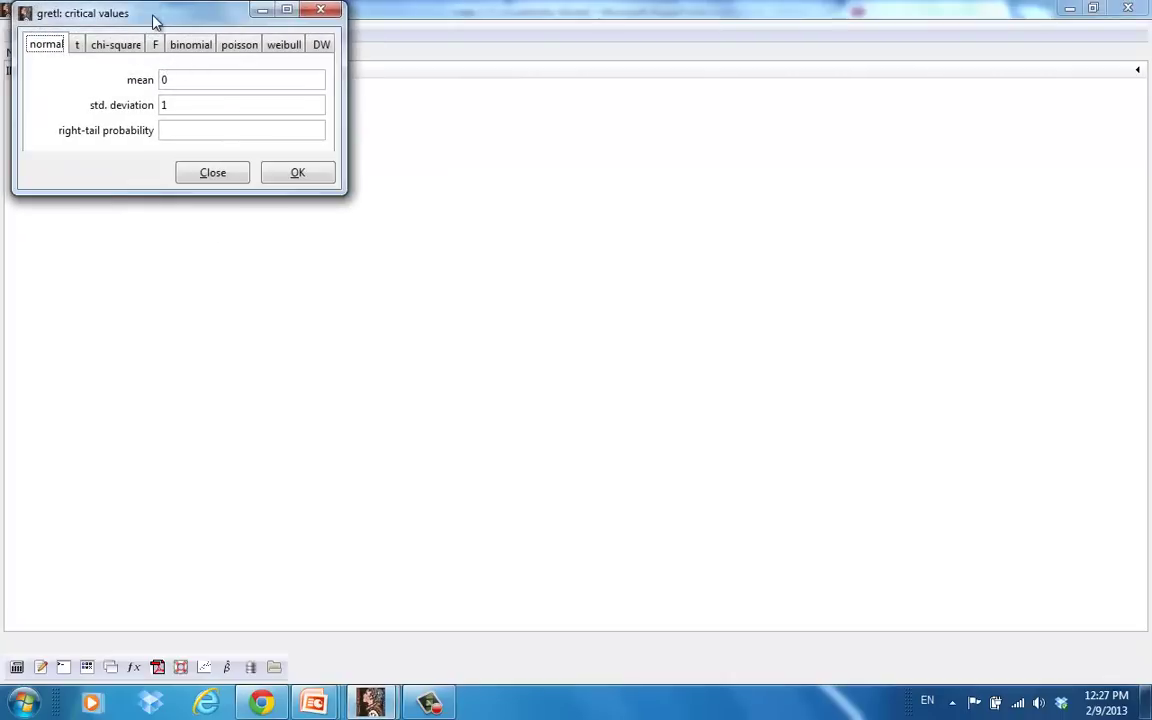
{"action": "left_click_drag", "start_coordinate": [155, 21], "coordinate": [388, 136]}
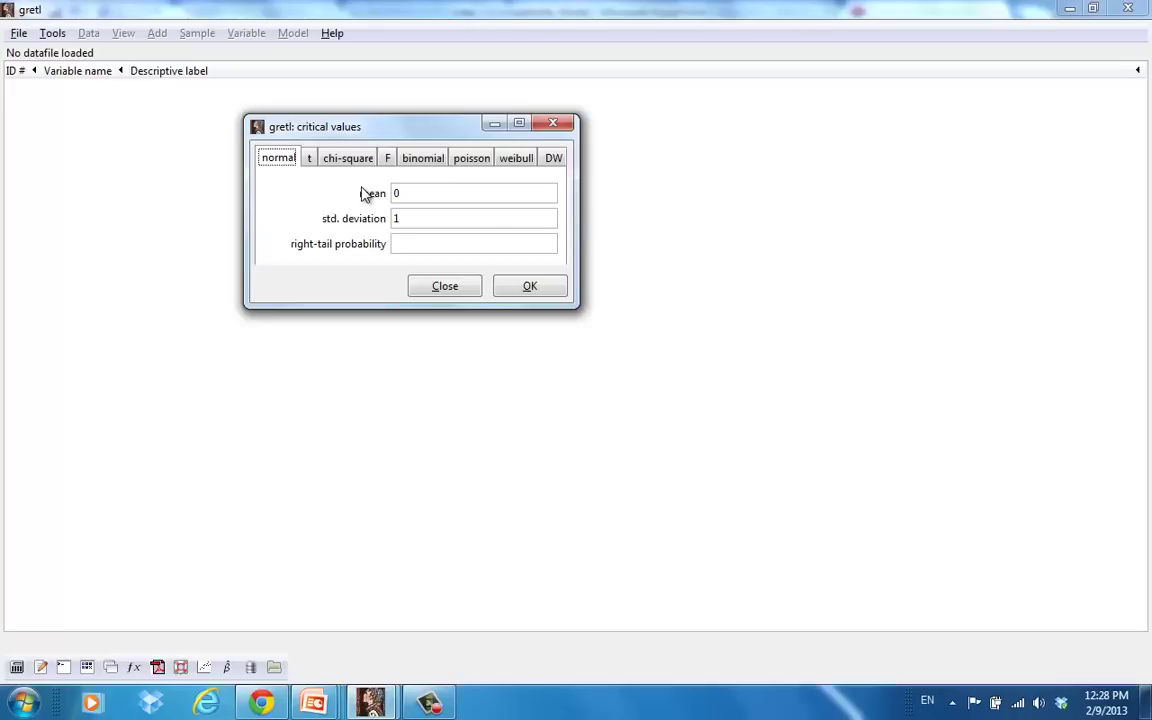
On the t tab, enter 13 degrees of freedom and right-tail probability 0.05
{"action": "left_click", "coordinate": [309, 162]}
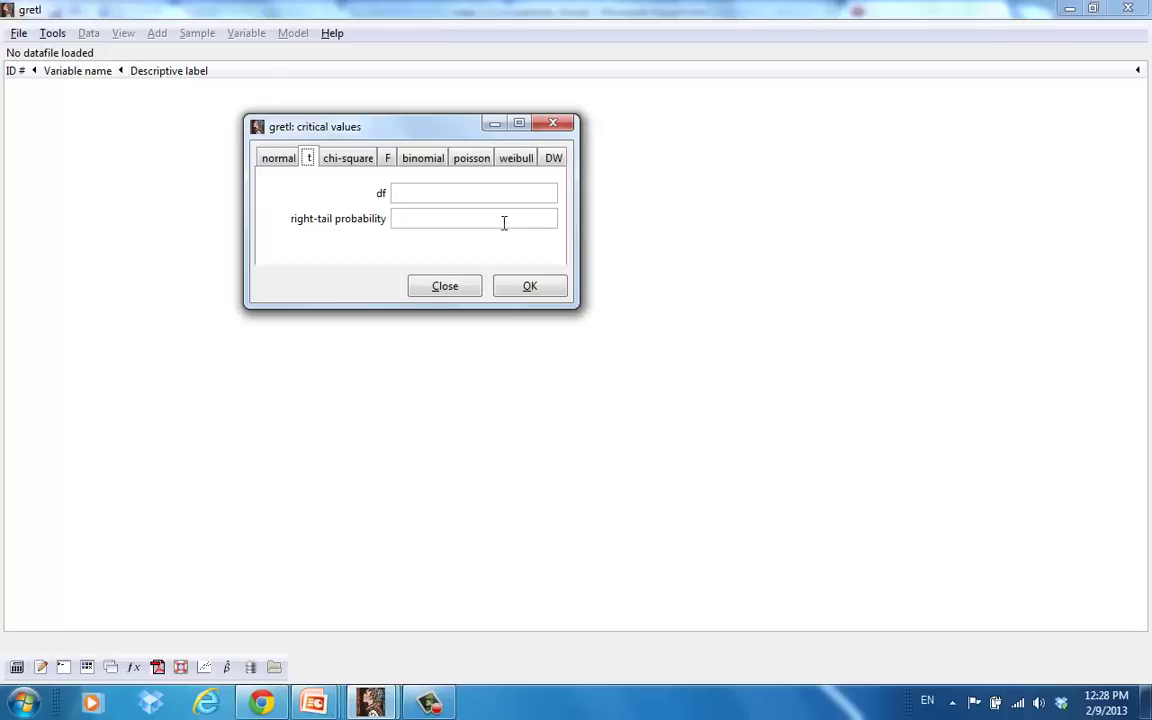
{"action": "left_click", "coordinate": [420, 193]}
{"action": "type", "text": "13"}
{"action": "left_click", "coordinate": [418, 218]}
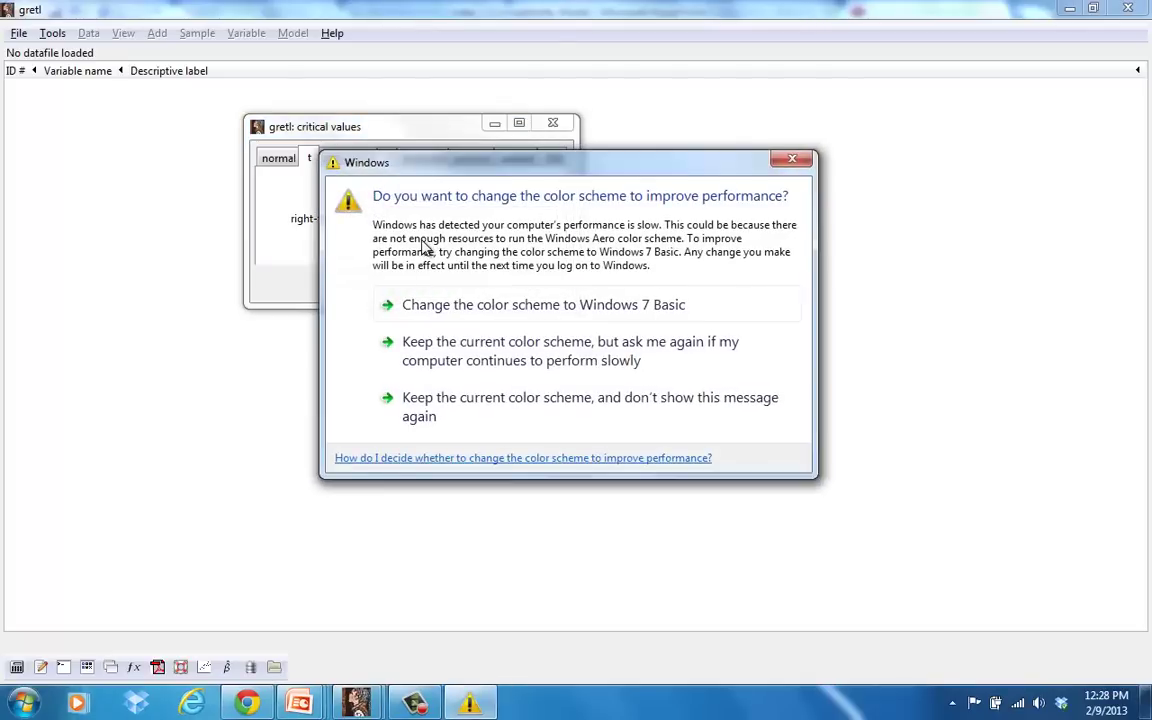
{"action": "left_click", "coordinate": [795, 163]}
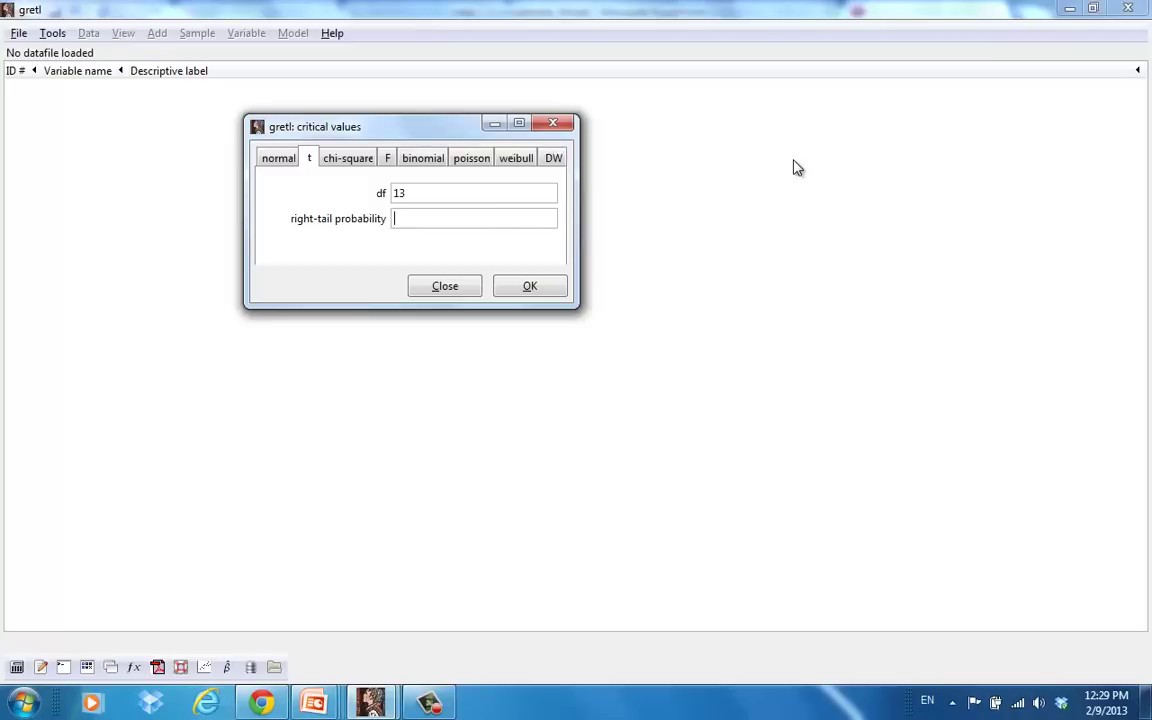
{"action": "type", "text": "0.05"}
Compute the t(13) critical value, giving 1.77093 for right-tail 0.05
{"action": "left_click", "coordinate": [543, 292]}
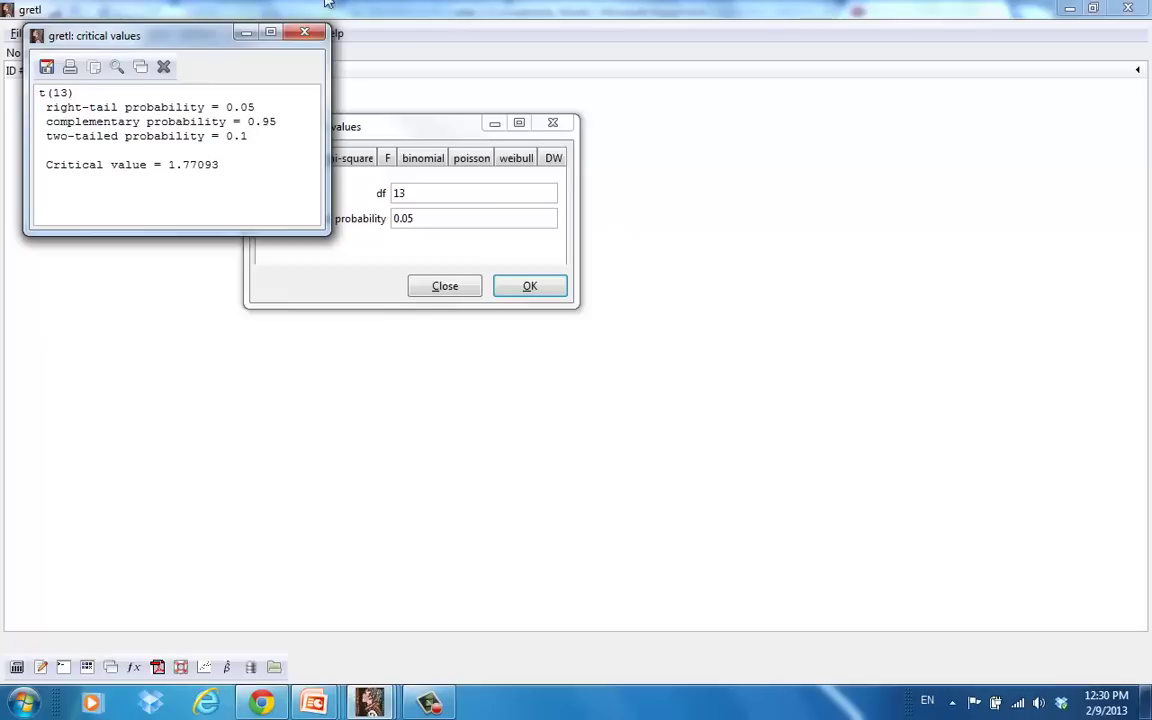
Close the result and recompute the t(13) critical value of 1.77093
{"action": "left_click", "coordinate": [304, 32]}
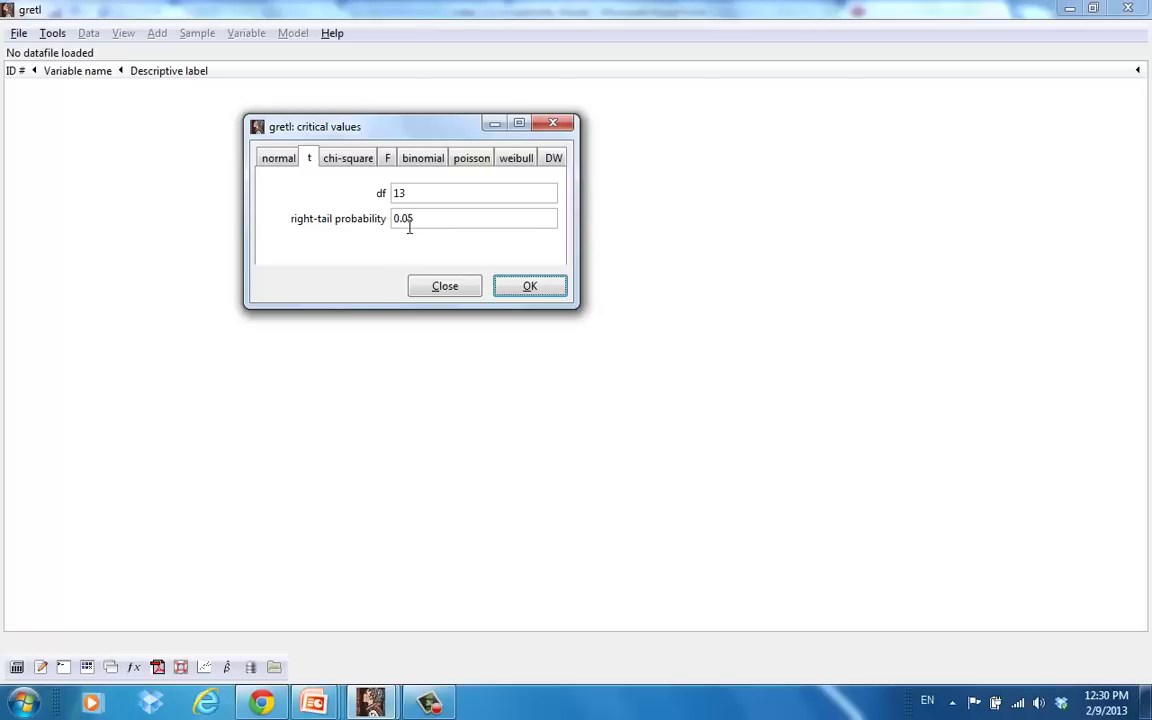
{"action": "left_click", "coordinate": [544, 289]}
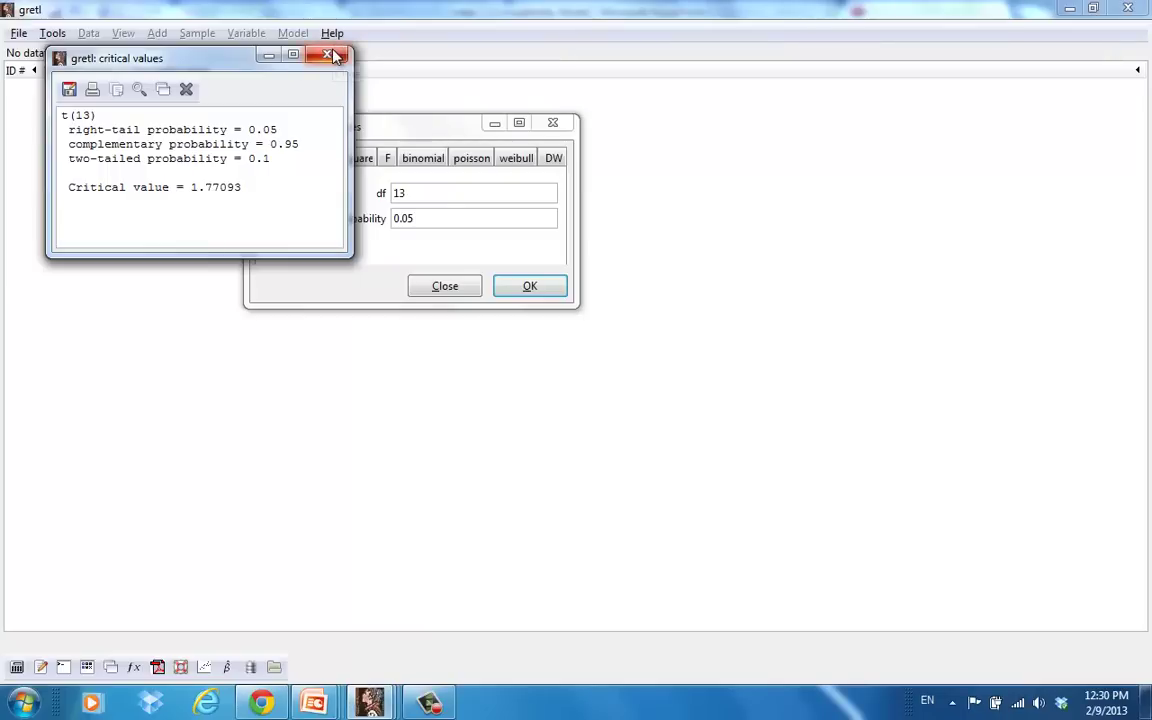
Close the earlier result and change the right-tail probability to 0.025, keeping df 13
{"action": "left_click", "coordinate": [332, 56]}
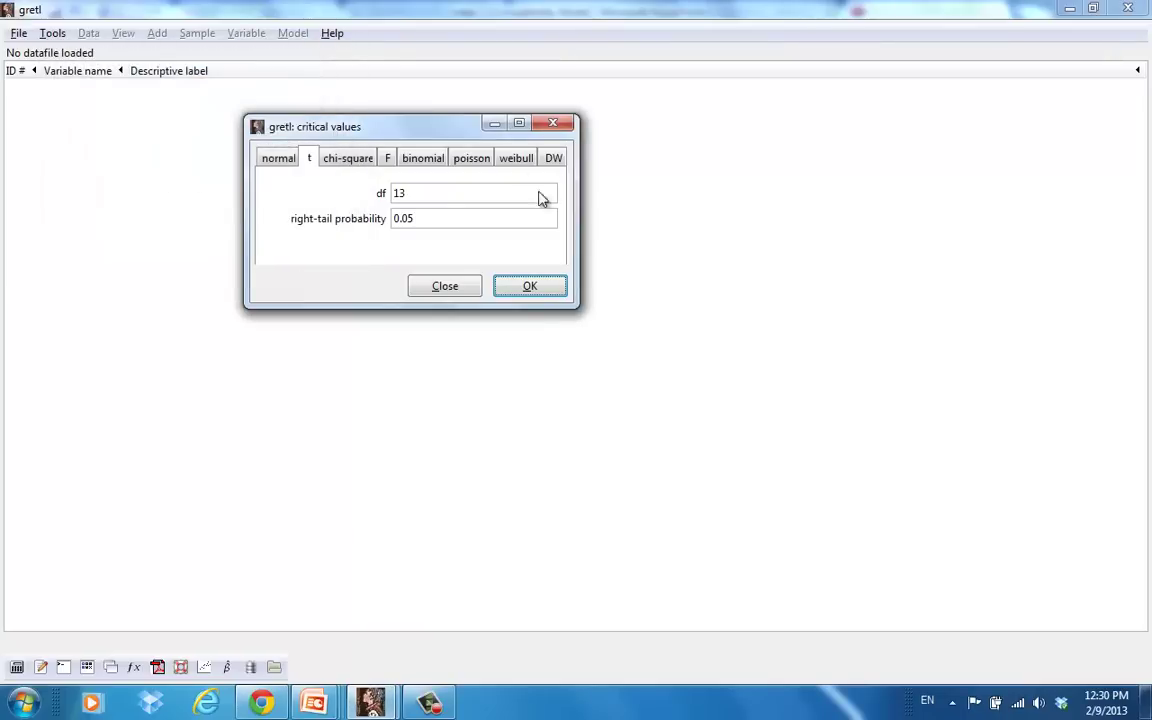
{"action": "left_click", "coordinate": [429, 218]}
{"action": "key", "text": "BackSpace"}
{"action": "type", "text": "25"}
{"action": "left_click", "coordinate": [316, 705]}
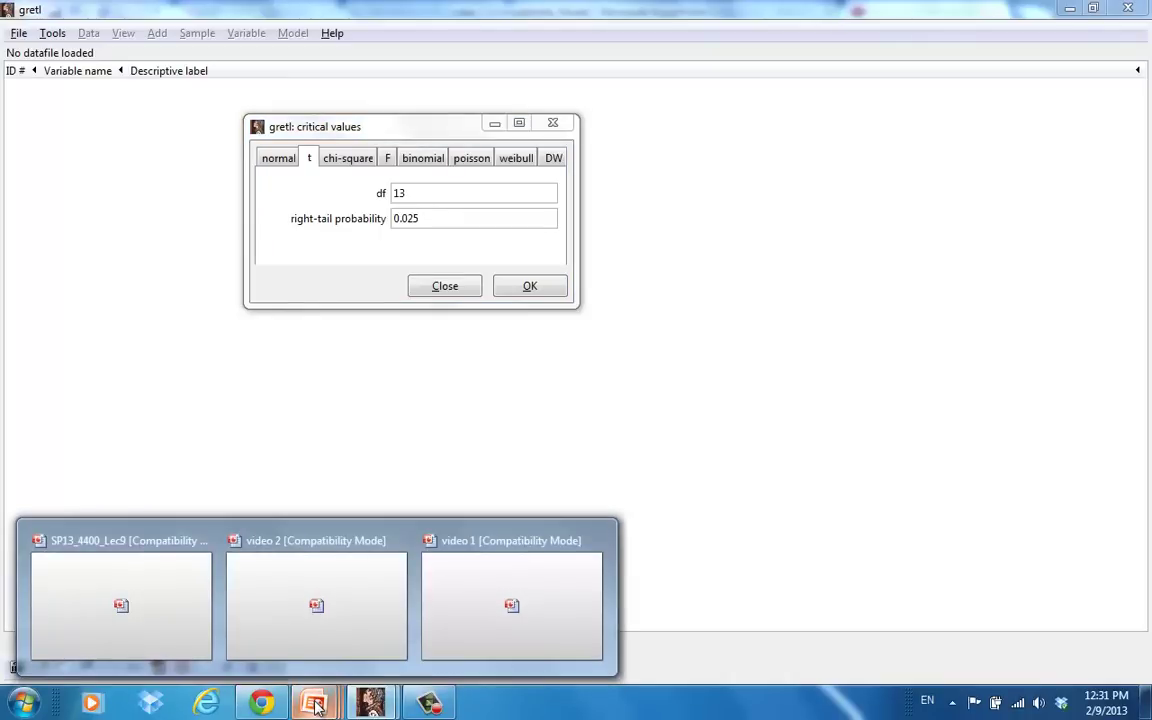
Return to the video 2 presentation's two-tailed 0.025 slide and dismiss the colour-scheme prompt
{"action": "left_click", "coordinate": [278, 628]}
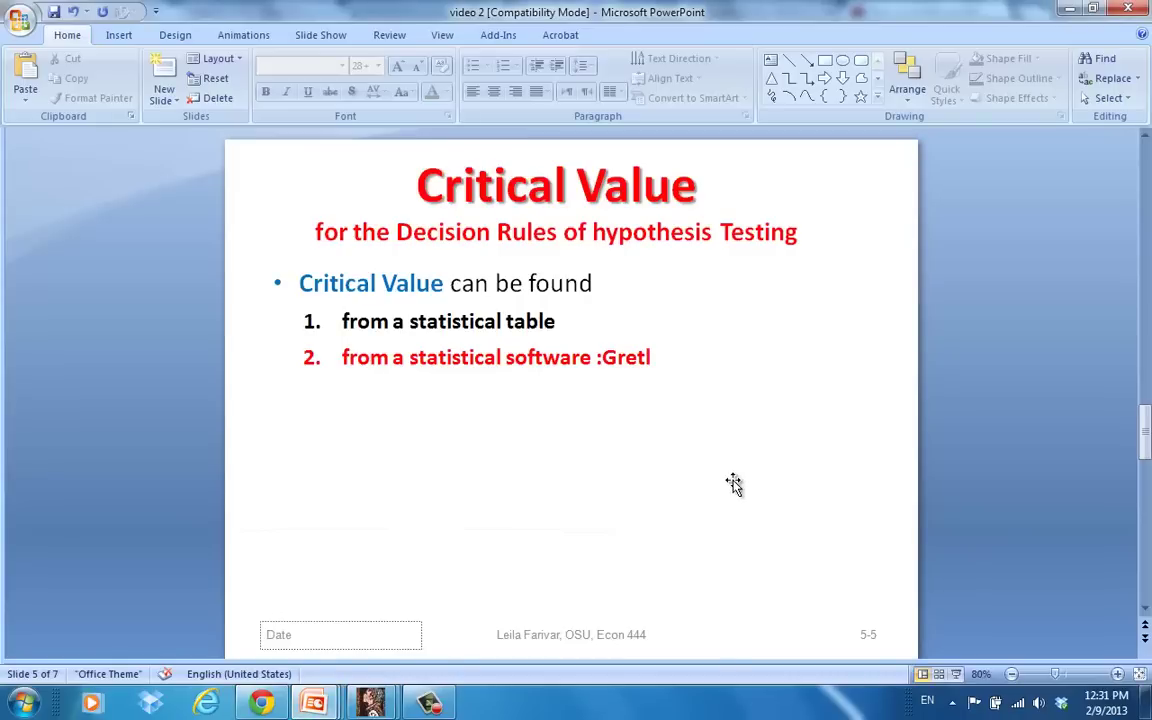
{"action": "scroll", "coordinate": [733, 483], "scroll_direction": "up", "scroll_amount": 1}
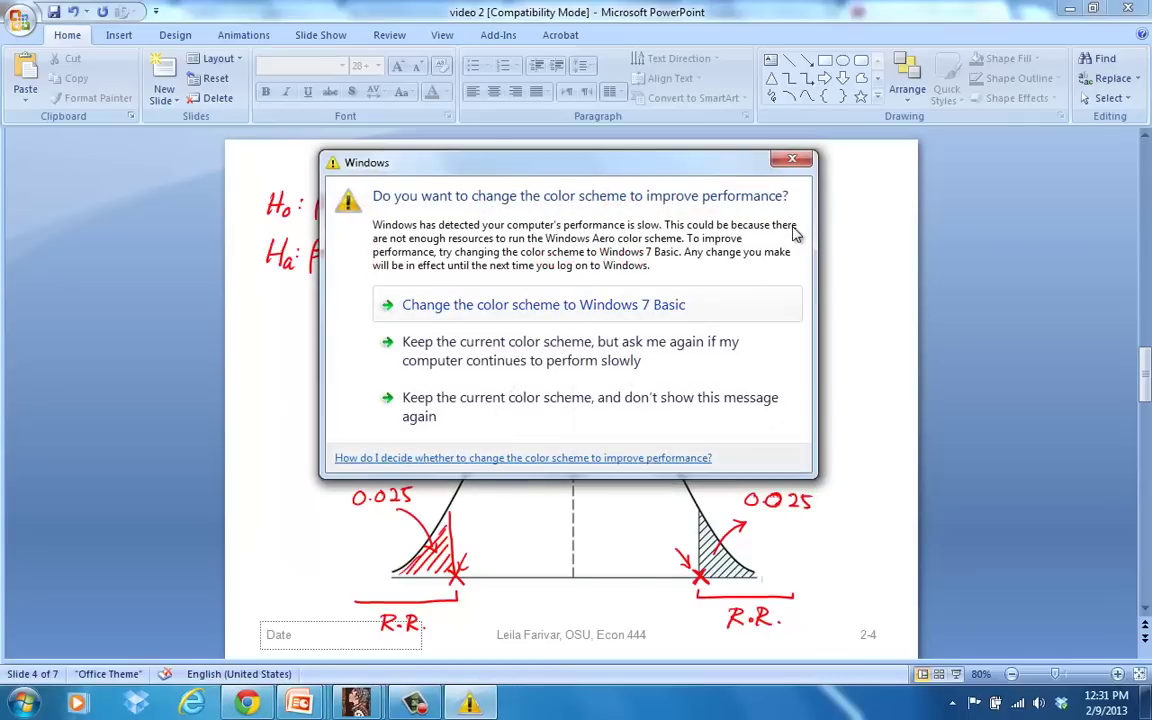
{"action": "left_click", "coordinate": [792, 159]}
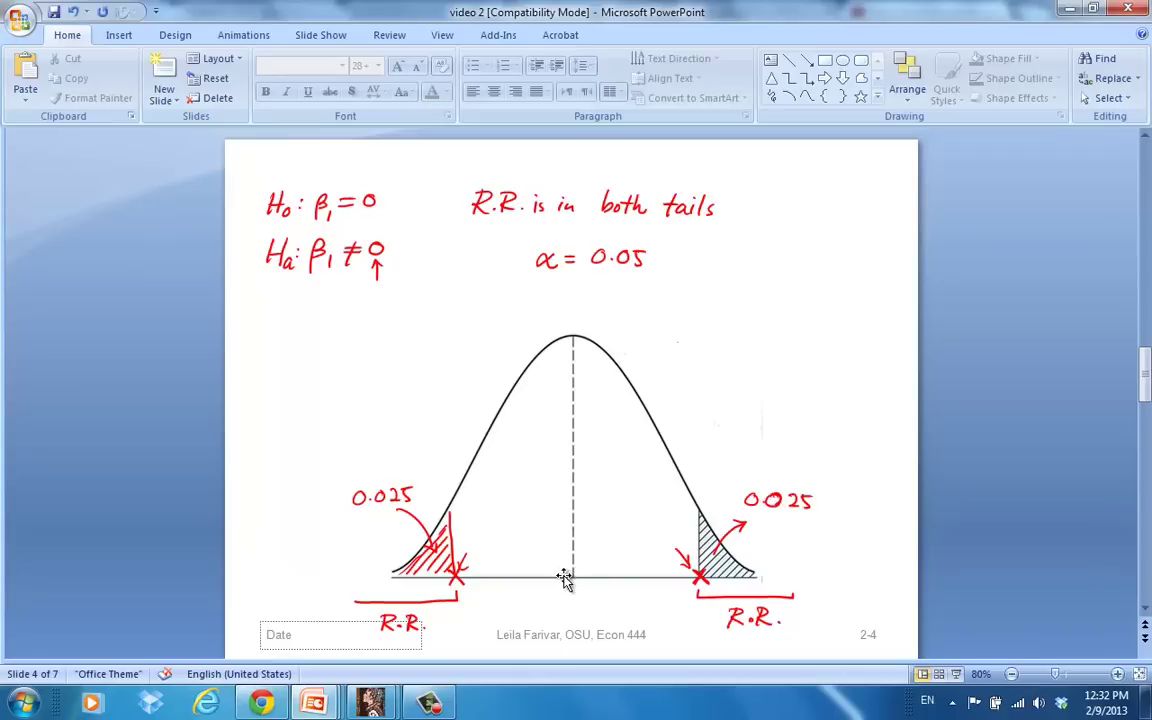
Return to gretl's critical values dialog and compute the t(13) value for right-tail 0.025, giving 2.16037
{"action": "mouse_move", "coordinate": [368, 705]}
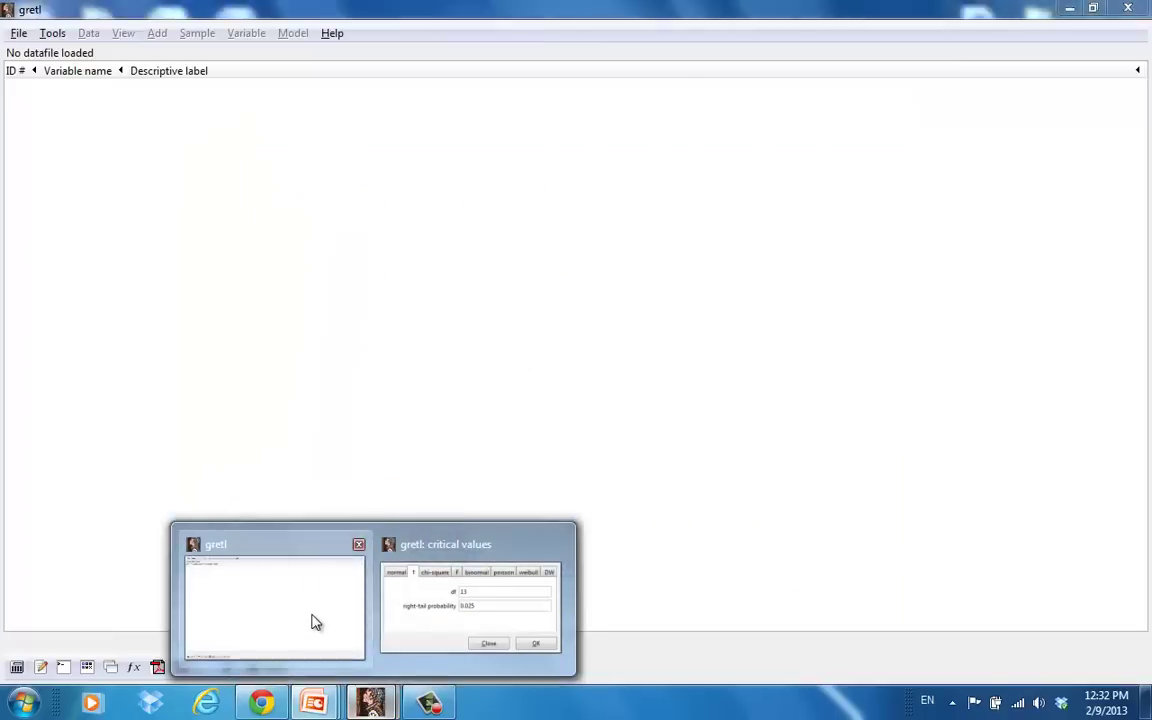
{"action": "left_click", "coordinate": [314, 620]}
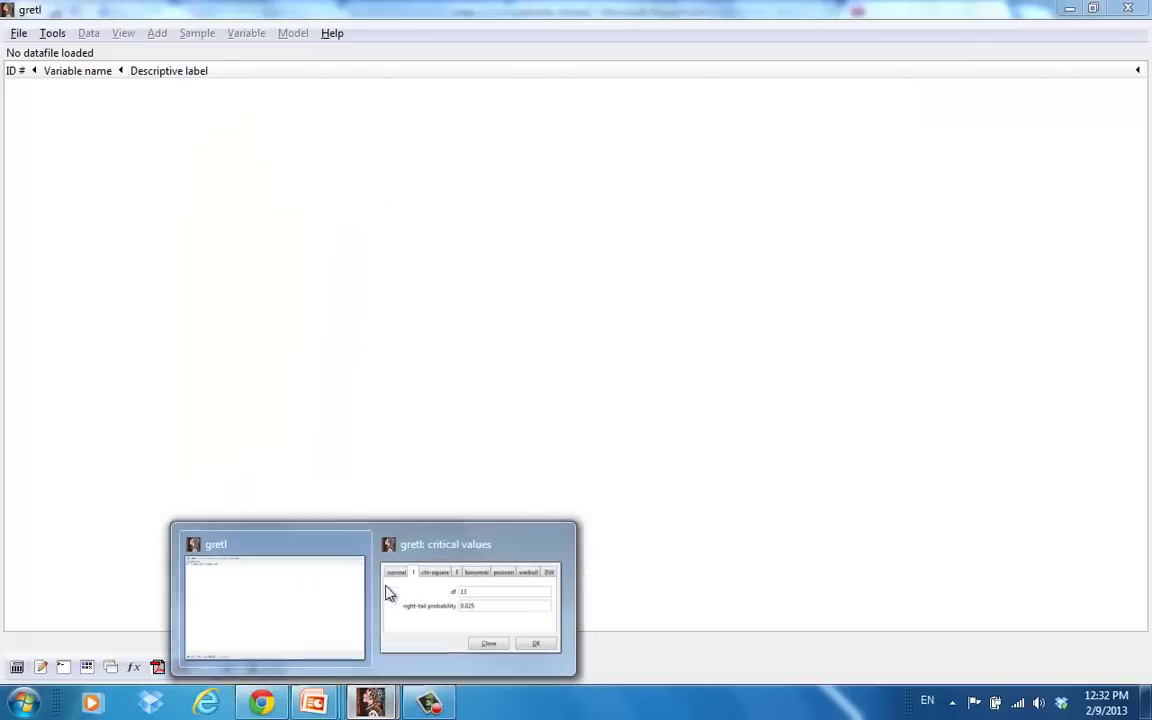
{"action": "left_click", "coordinate": [429, 572]}
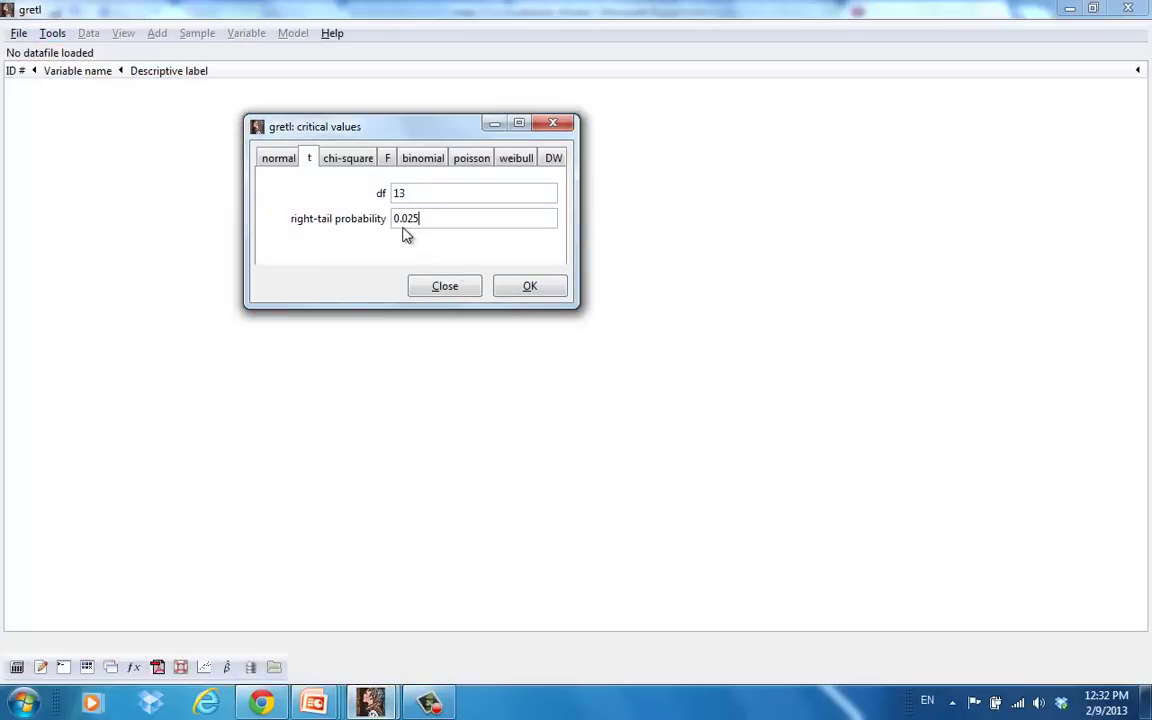
{"action": "left_click", "coordinate": [539, 288]}
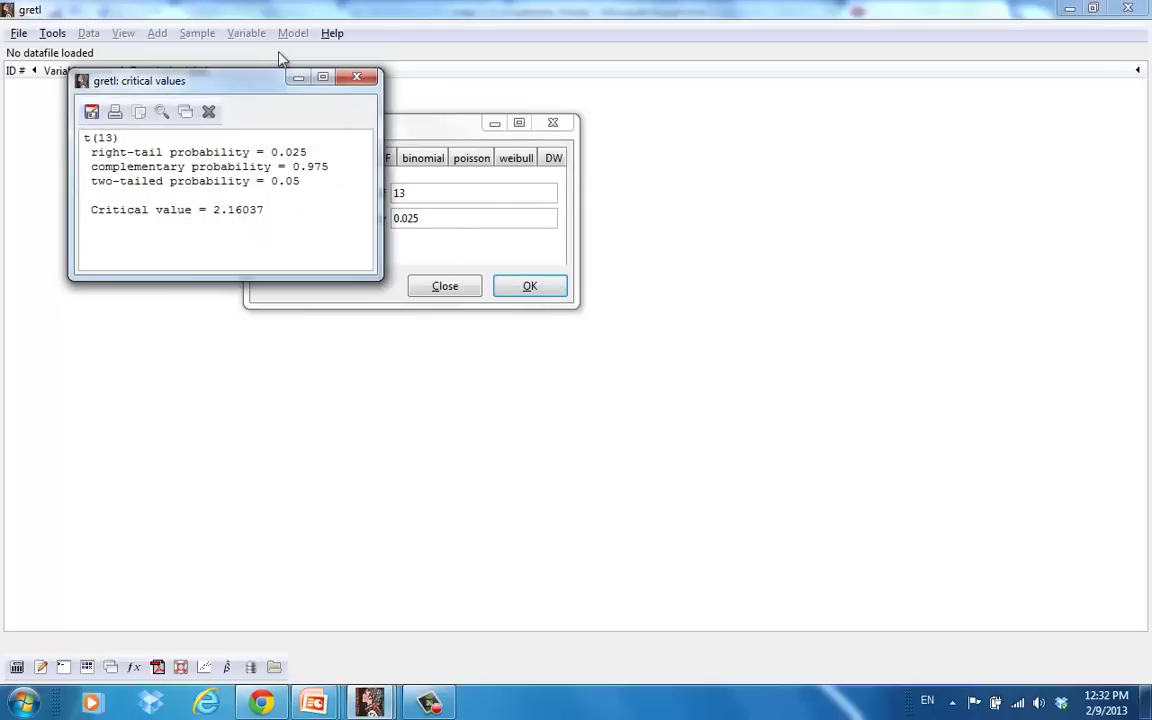